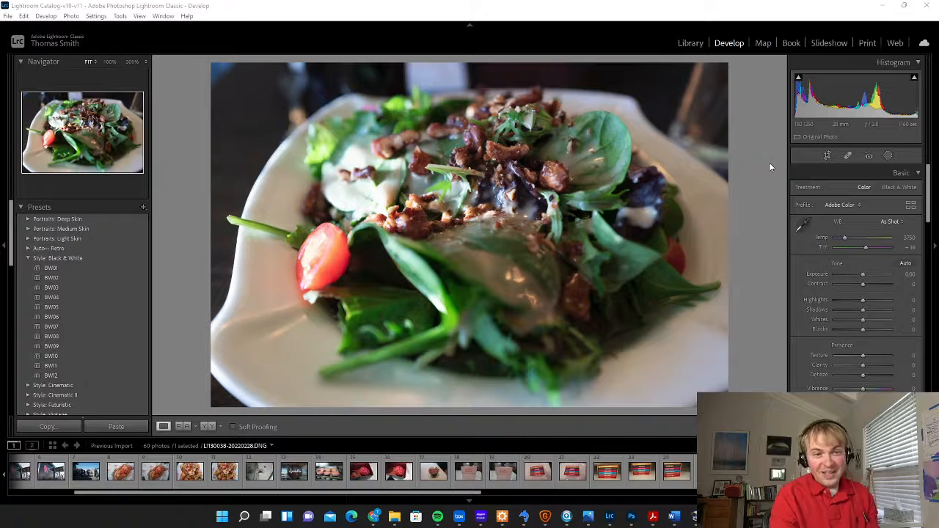
Try the Adobe Landscape, Portrait, Standard and Vivid profiles on the salad photo and restore Adobe Color
left_click(849, 206)
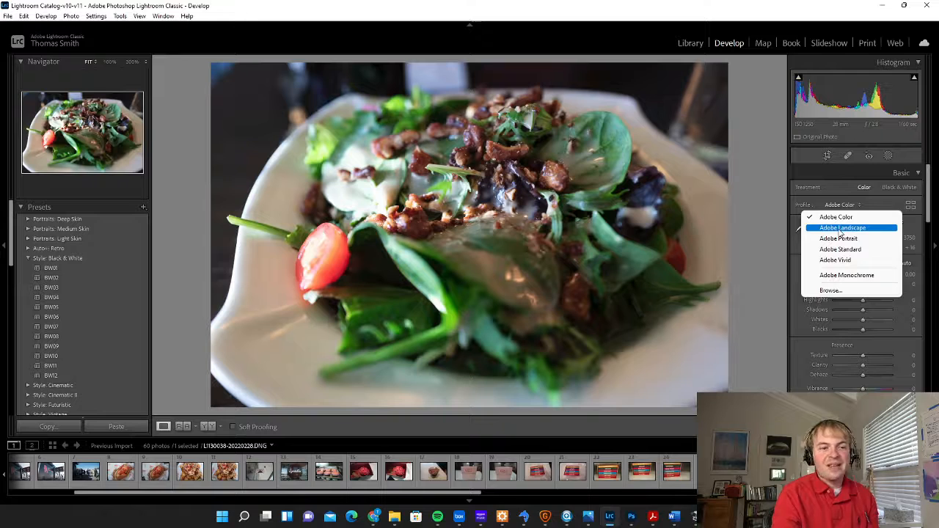
left_click(841, 229)
left_click(845, 205)
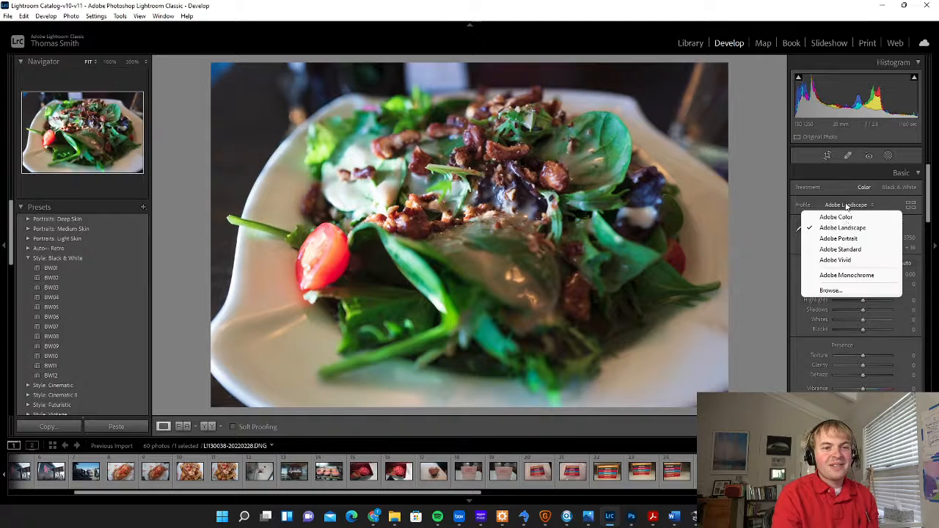
left_click(840, 241)
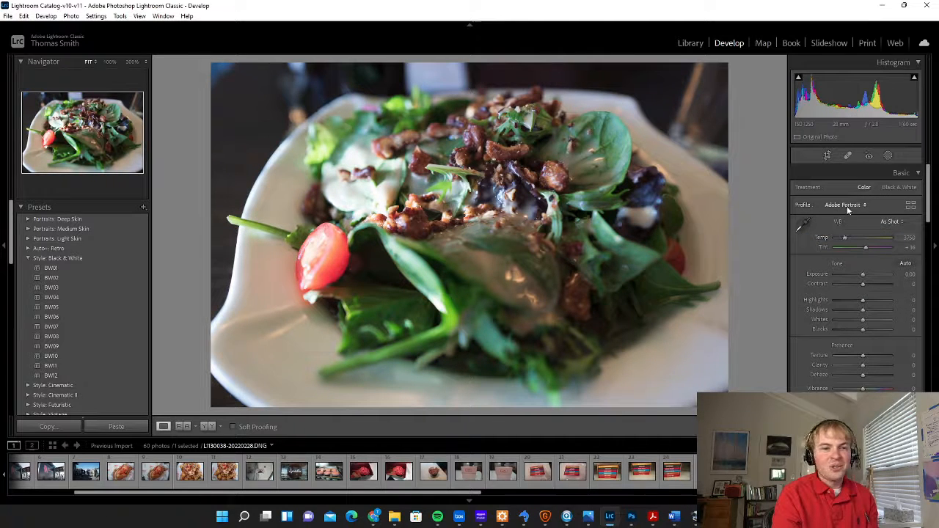
left_click(847, 210)
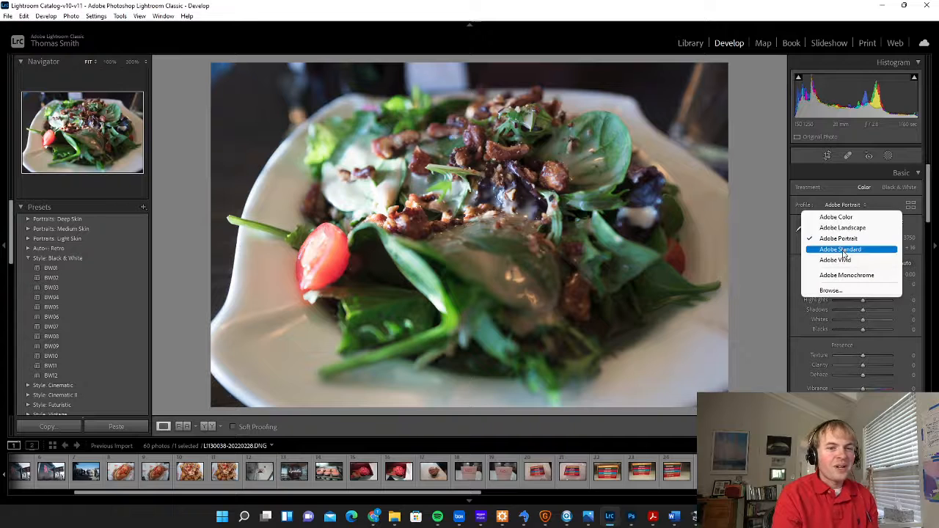
left_click(845, 251)
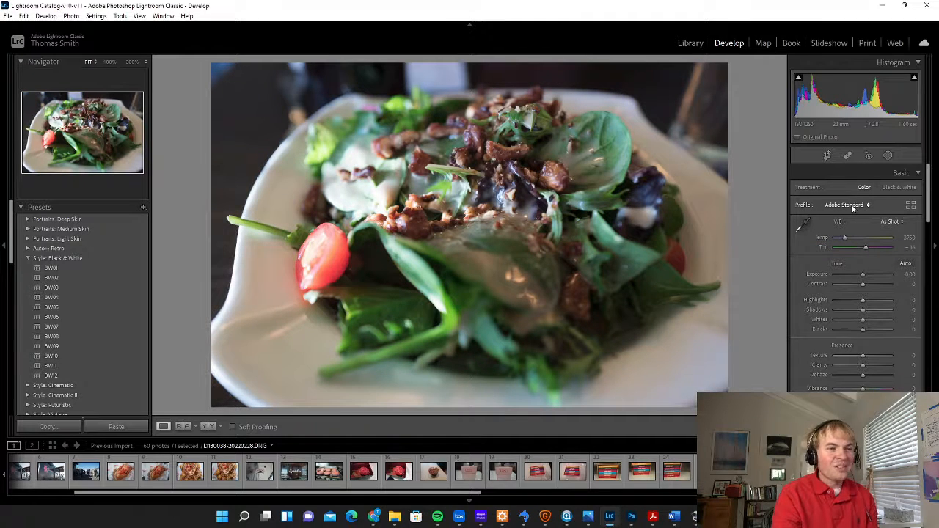
left_click(852, 209)
left_click(855, 248)
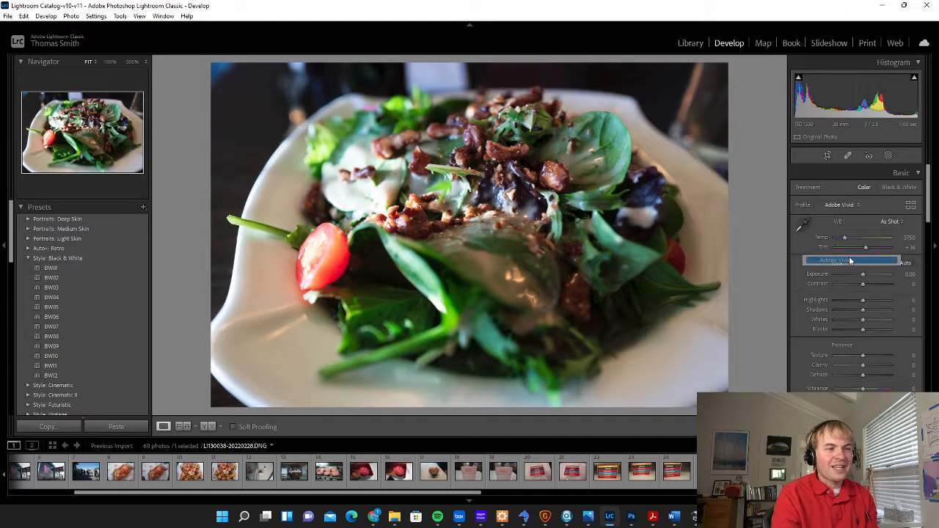
left_click(849, 208)
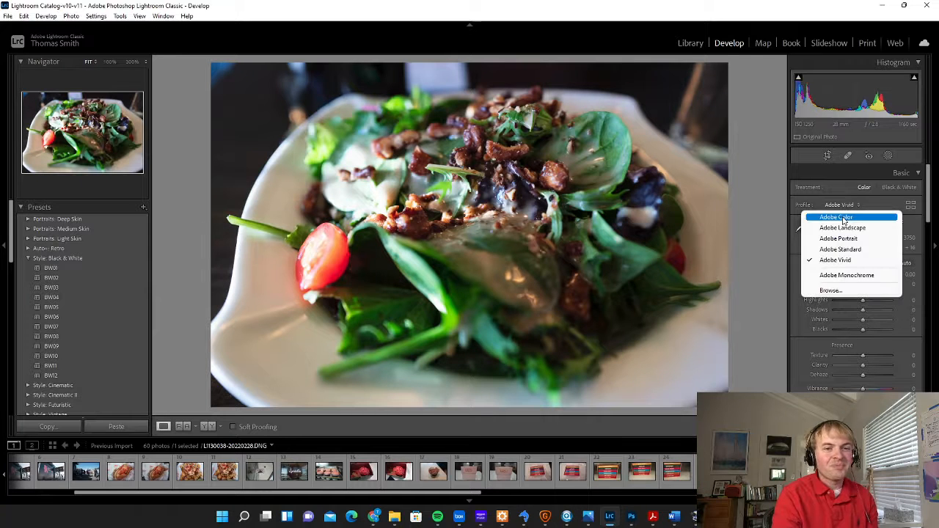
left_click(843, 219)
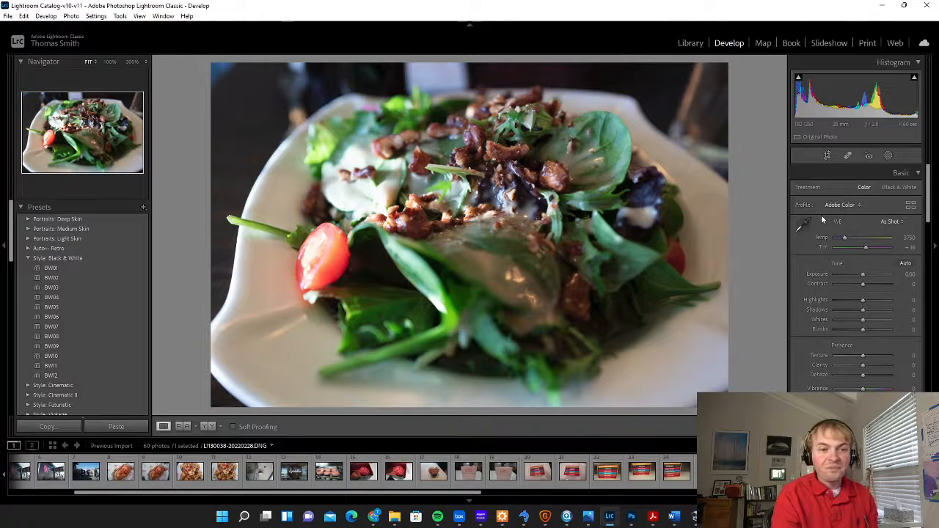
Apply automatic tone adjustments to the salad photo
left_click(905, 264)
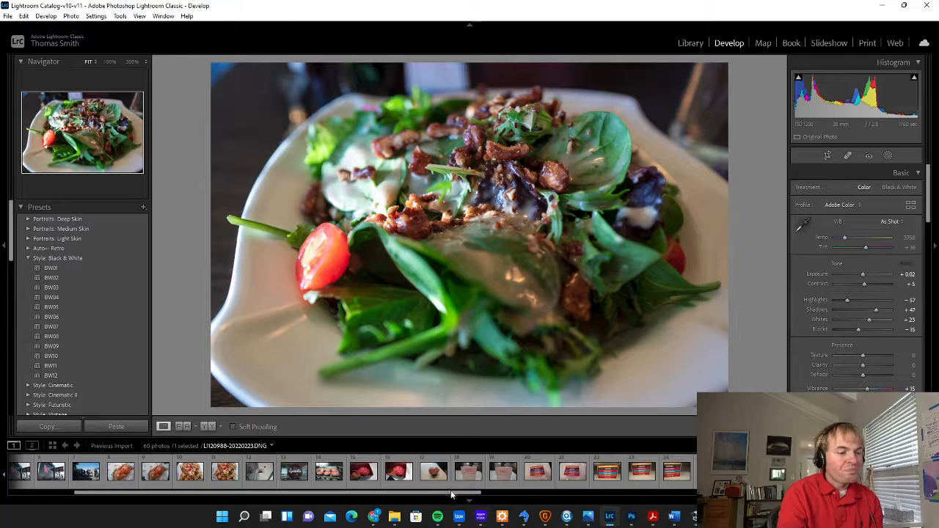
Compare the salad photo with the next shot and examine its focus and detail at 100%
left_click_drag(467, 494, 738, 501)
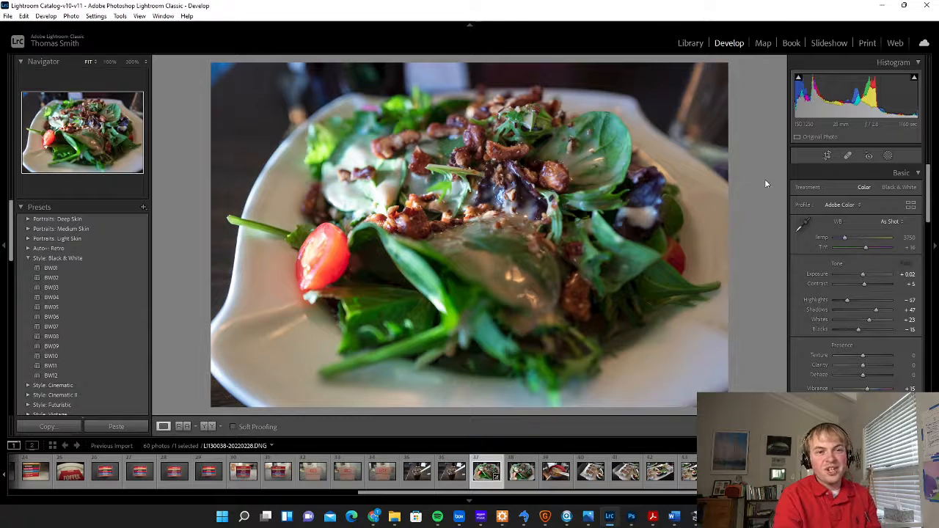
left_click(518, 476)
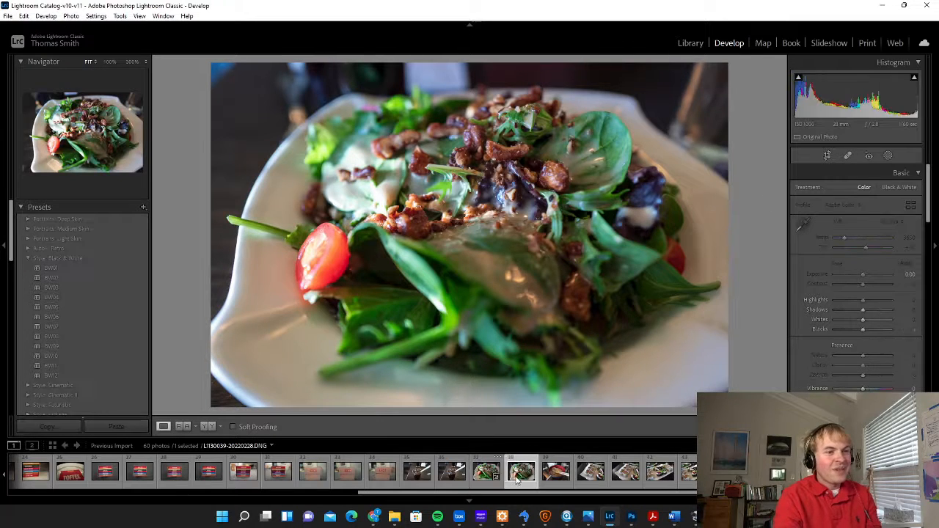
left_click(485, 477)
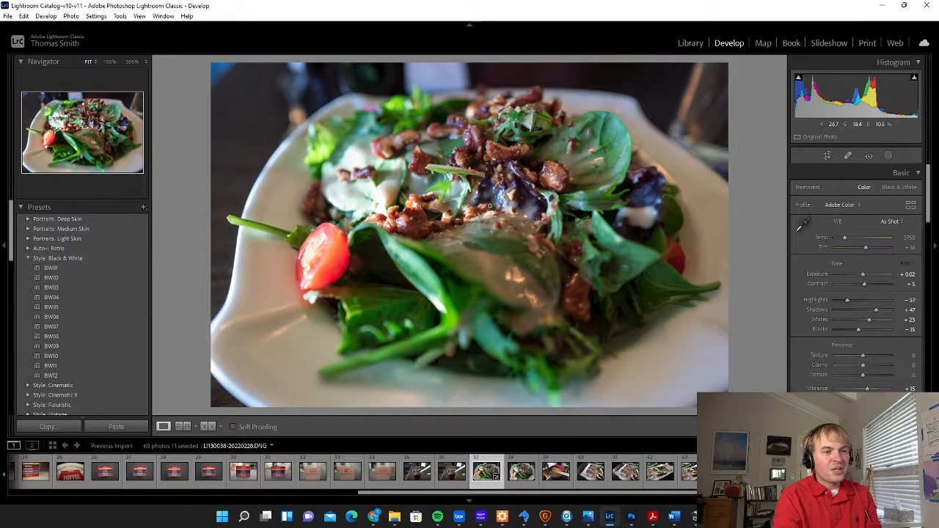
left_click(490, 209)
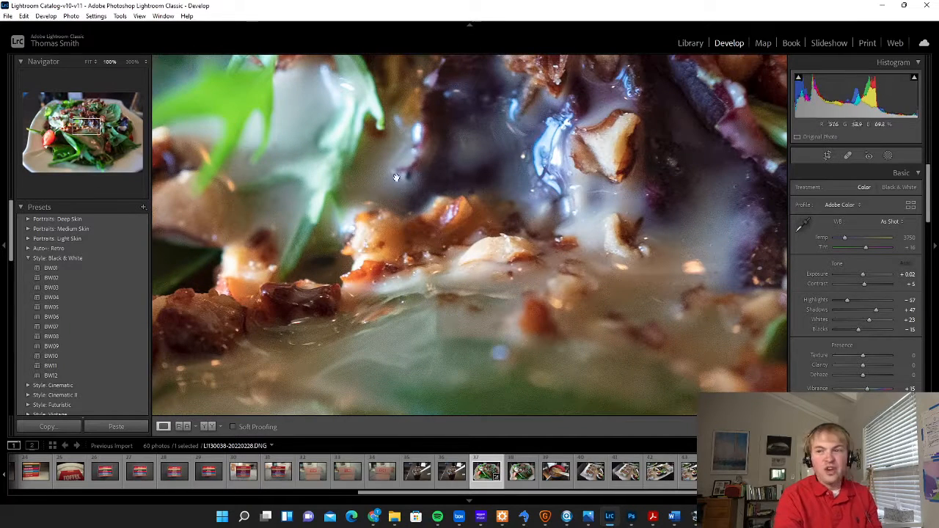
left_click_drag(391, 194, 603, 156)
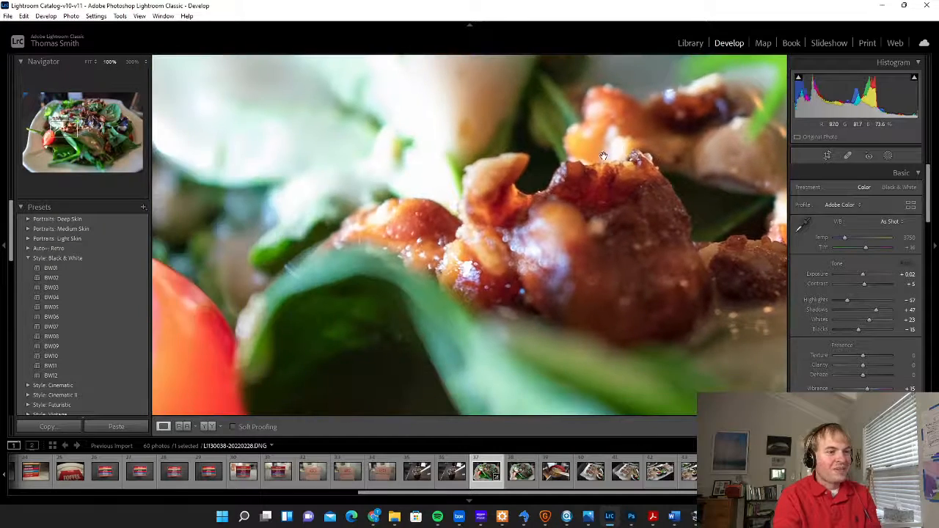
left_click_drag(661, 242, 460, 94)
left_click_drag(587, 143, 439, 317)
left_click_drag(721, 141, 604, 179)
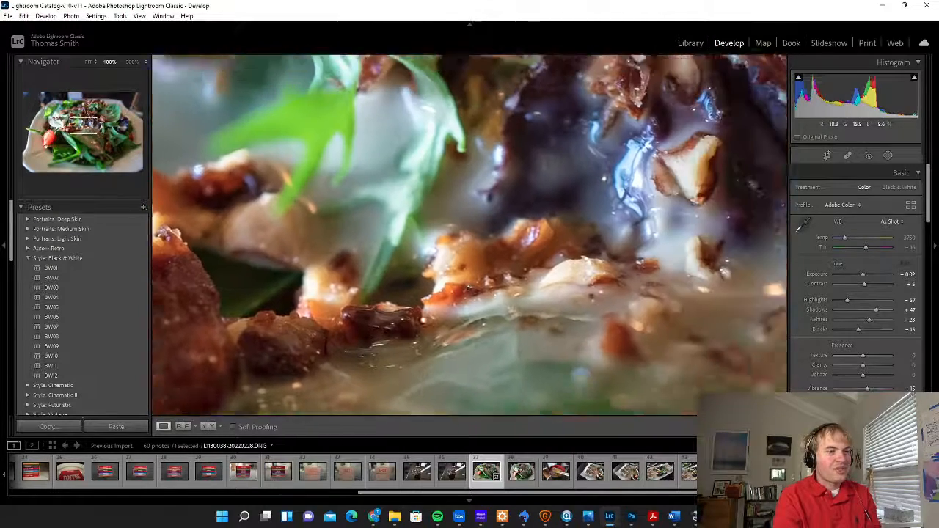
left_click_drag(765, 141, 667, 149)
left_click(528, 215)
Examine the second salad shot, L1130039, at 100% to judge the focus on the nuts and leaves
left_click(521, 474)
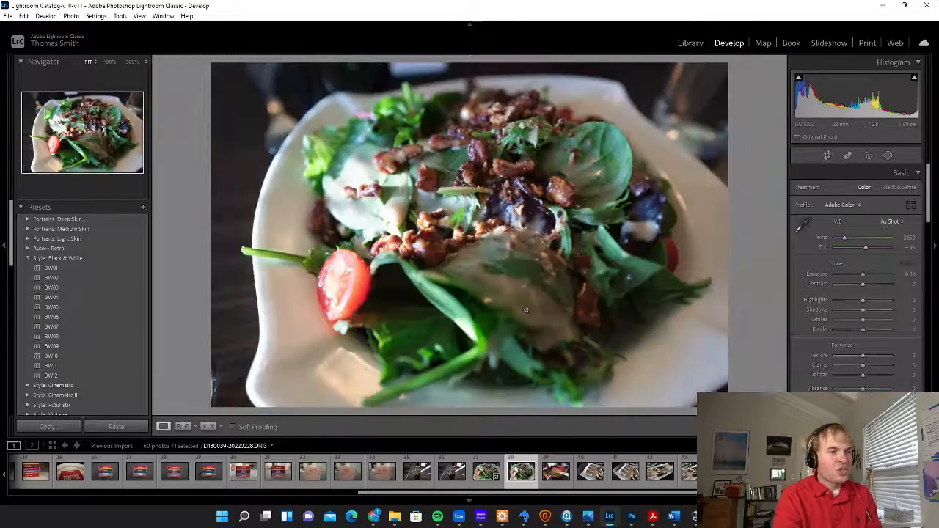
left_click(457, 239)
left_click_drag(599, 296, 436, 161)
left_click_drag(599, 184, 347, 388)
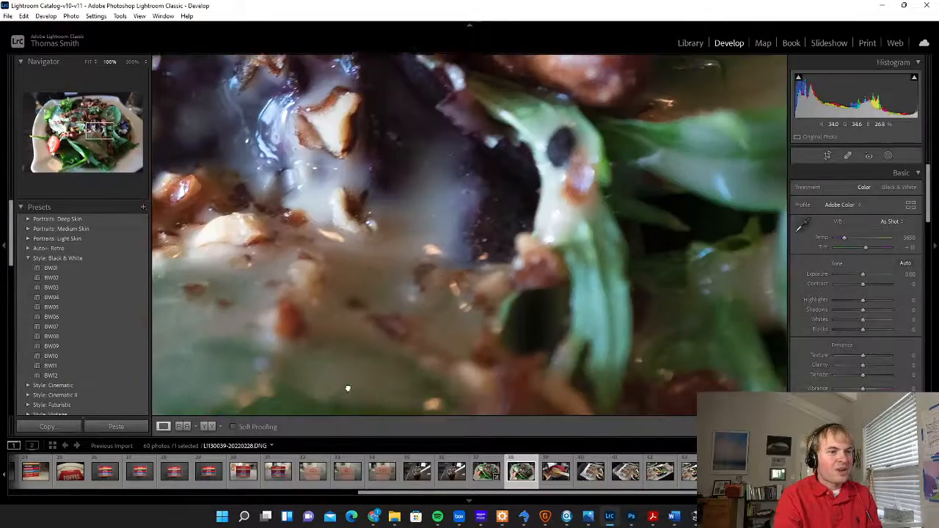
left_click_drag(579, 63, 523, 286)
left_click_drag(454, 305, 581, 171)
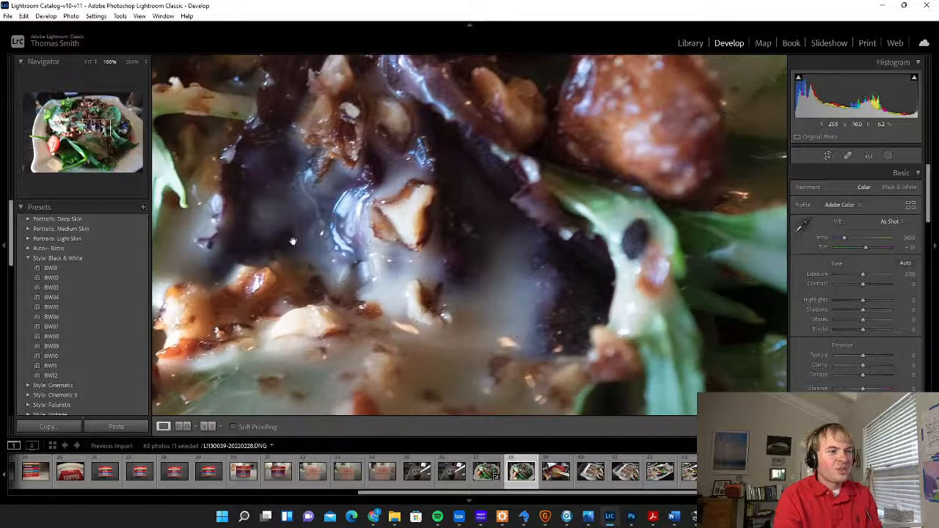
left_click_drag(298, 274, 660, 227)
left_click_drag(484, 208, 691, 171)
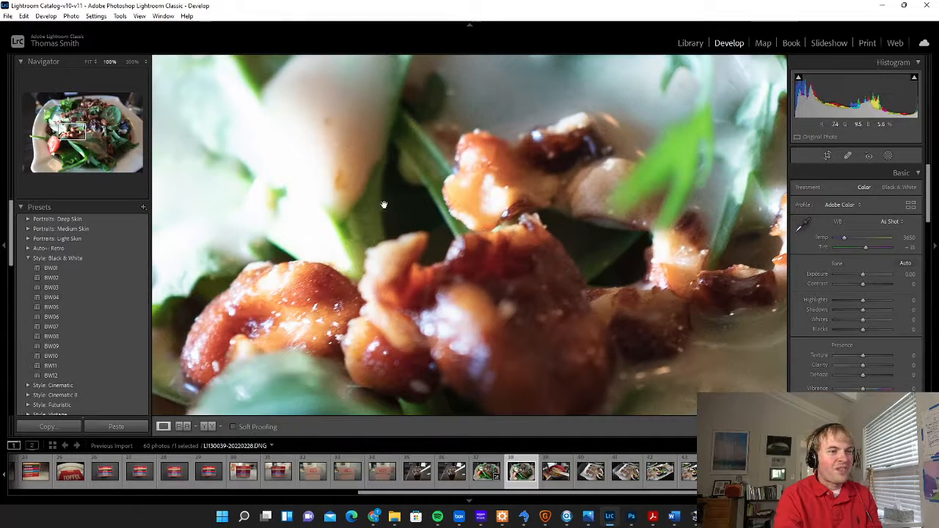
left_click(729, 171)
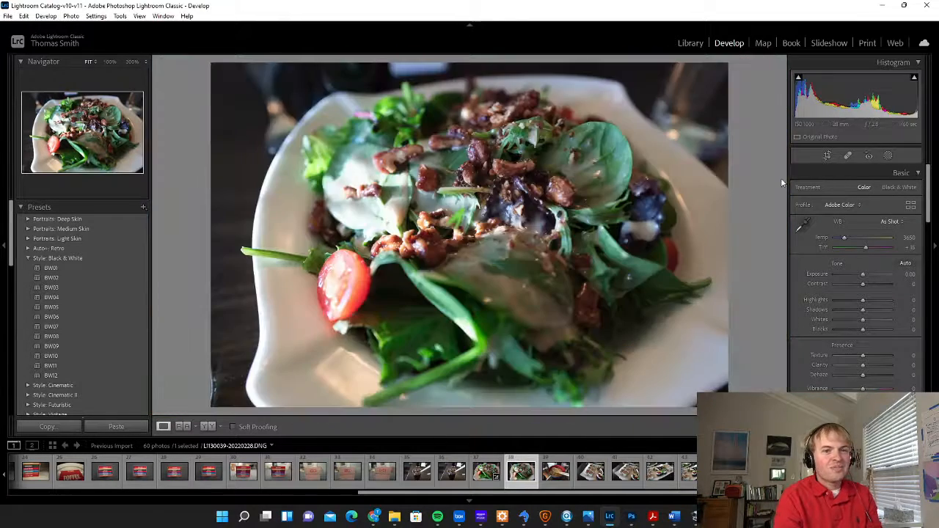
Compare both salad shots at full view and inspect the nuts in L1130039 at 100%
key("Left")
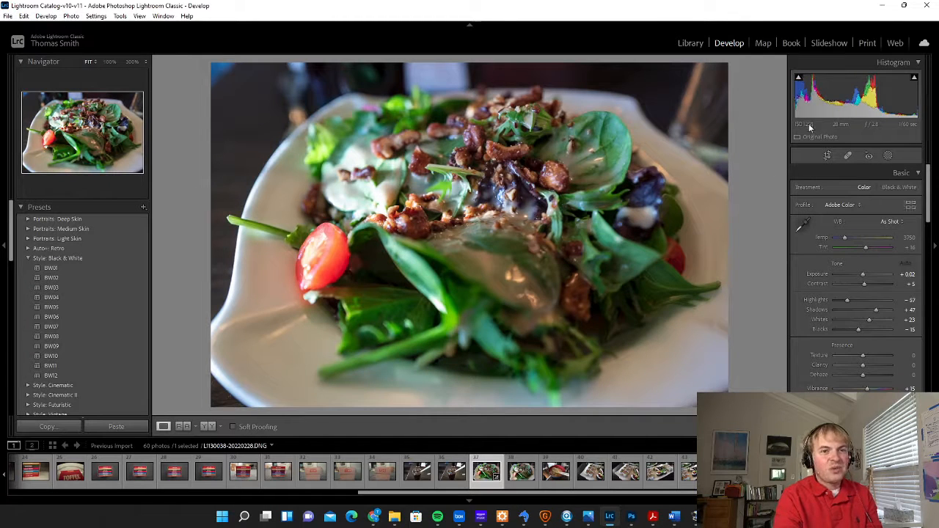
left_click(521, 475)
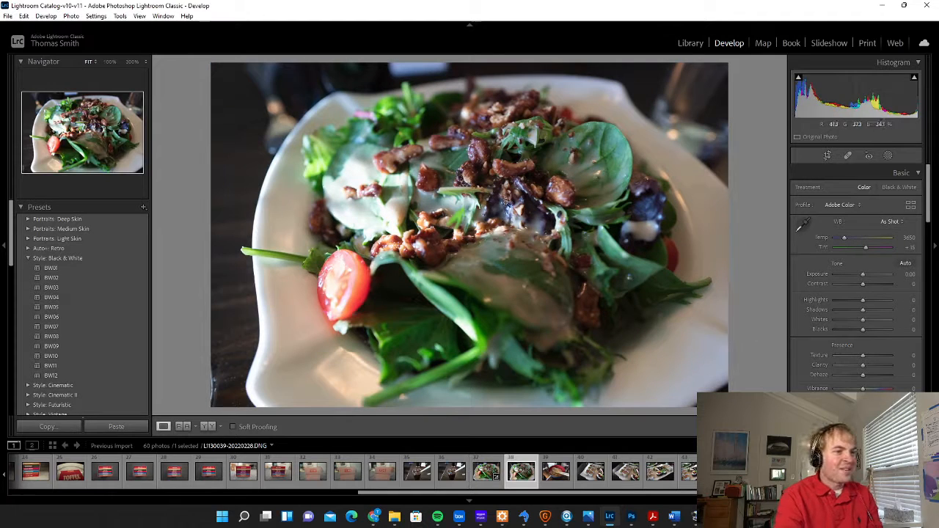
left_click(516, 149)
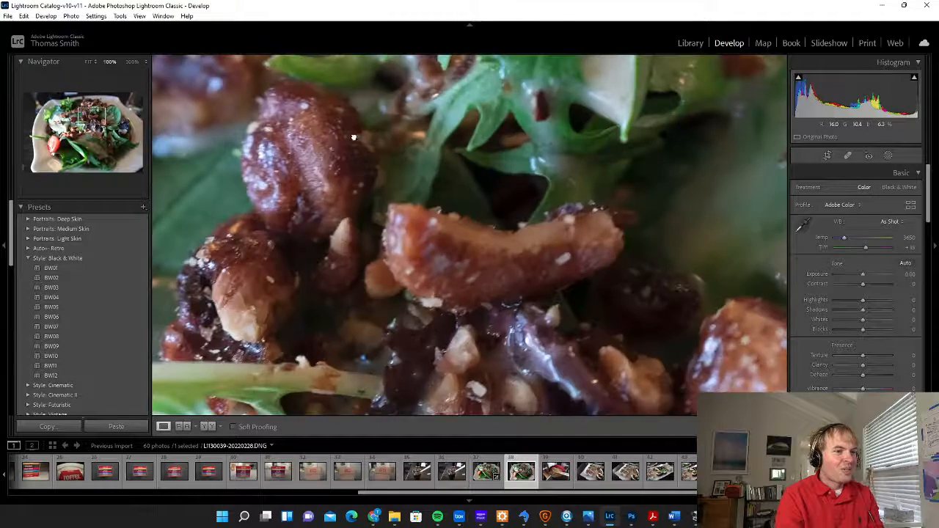
left_click_drag(352, 136, 707, 278)
left_click_drag(648, 322, 606, 135)
left_click_drag(640, 381, 486, 381)
left_click(486, 381)
Return to the toned salad photo, L1130038, and examine its nuts, leaves and dressing at 100%
key("Left")
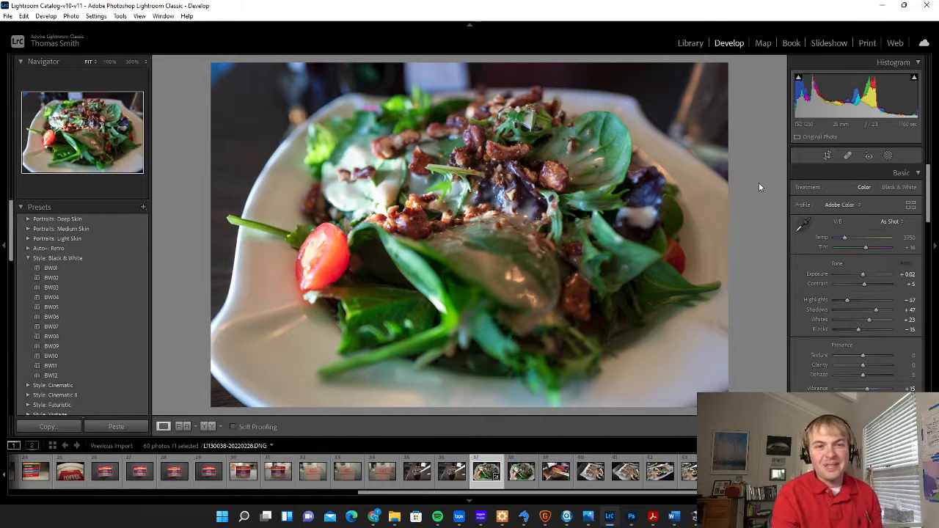
left_click(508, 195)
left_click_drag(382, 231, 686, 251)
left_click_drag(554, 223, 620, 209)
left_click_drag(400, 269, 360, 97)
left_click_drag(555, 167, 621, 269)
left_click_drag(559, 302, 490, 318)
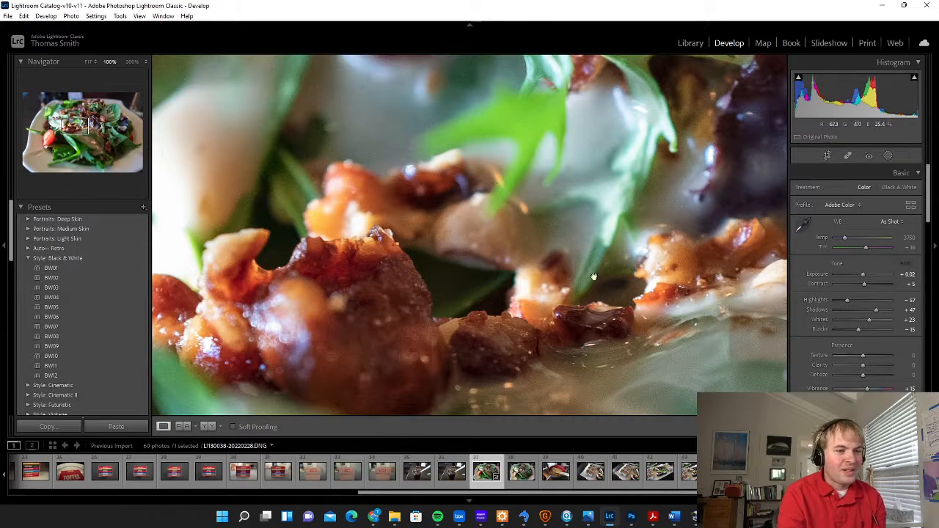
left_click_drag(668, 287, 581, 206)
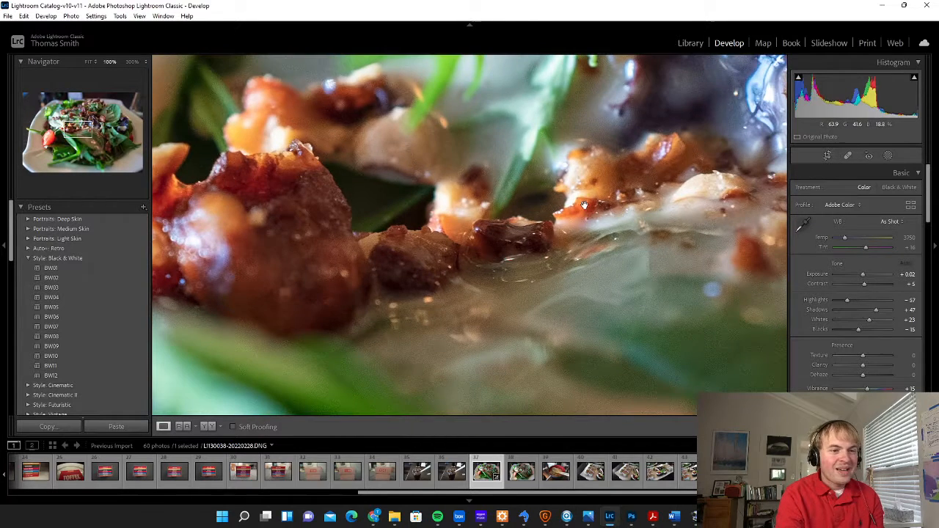
left_click(649, 166)
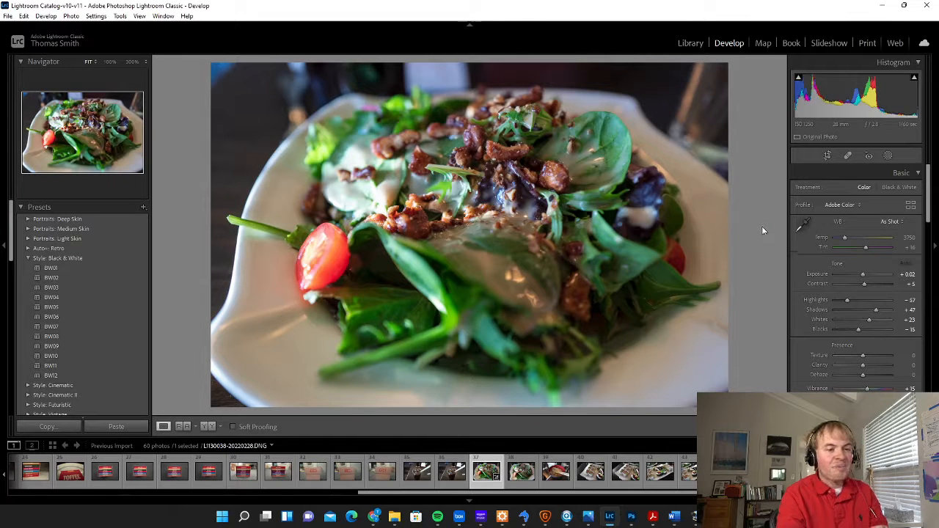
Flag salad photo L1130038 as a pick and compare it with the sushi photo and the second salad shot
key("p")
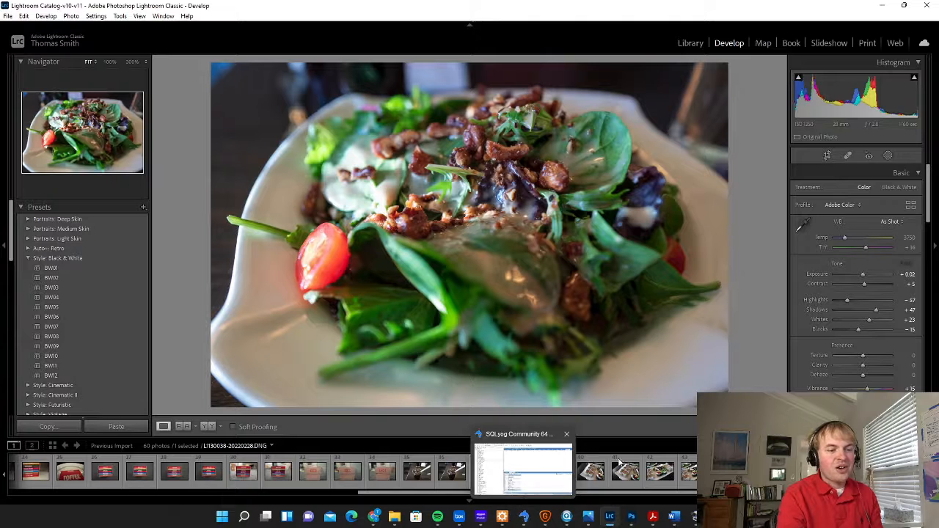
left_click(592, 471)
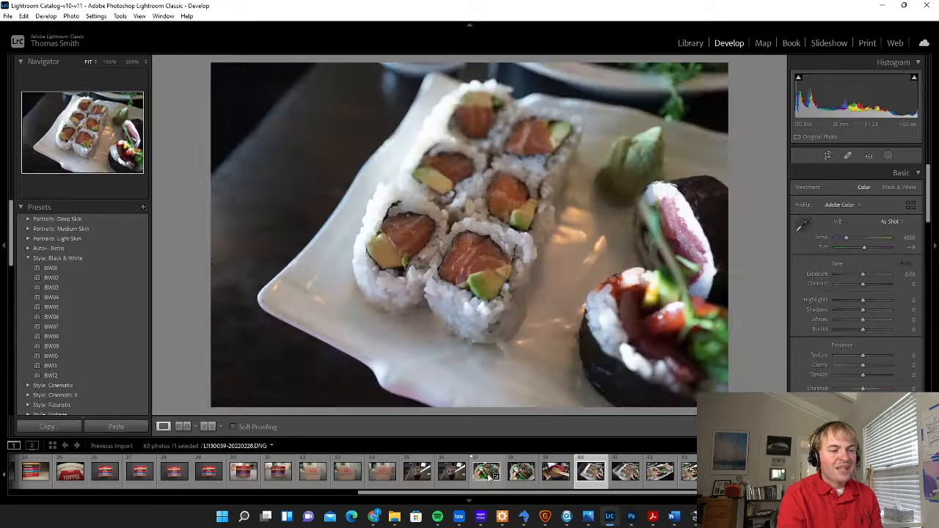
left_click(489, 475)
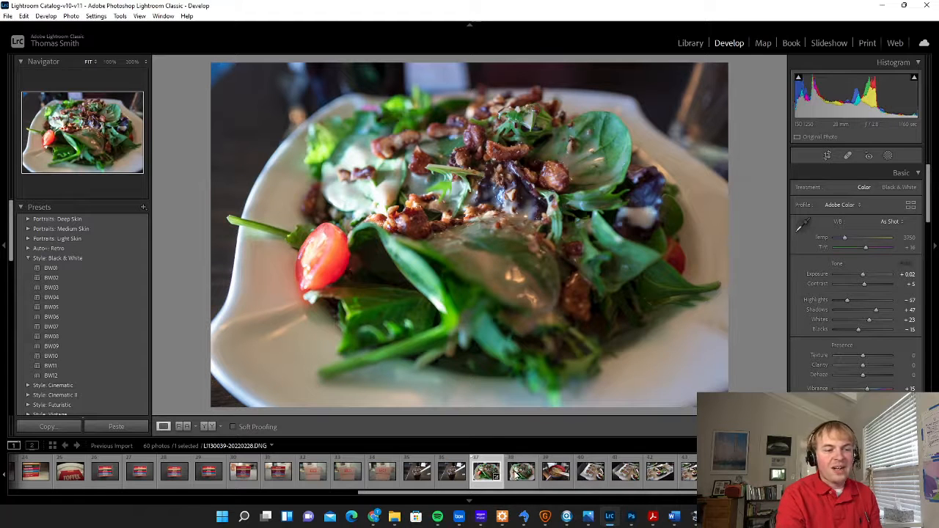
left_click(516, 475)
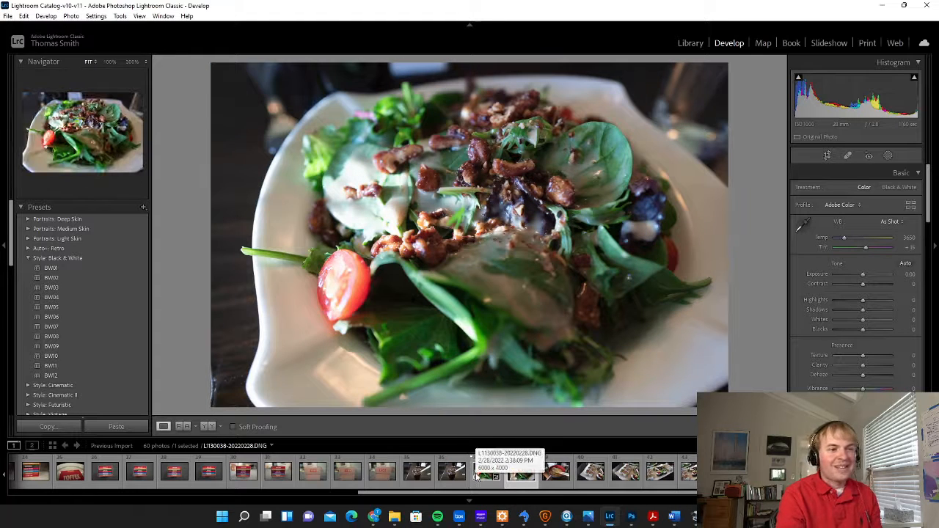
left_click(477, 476)
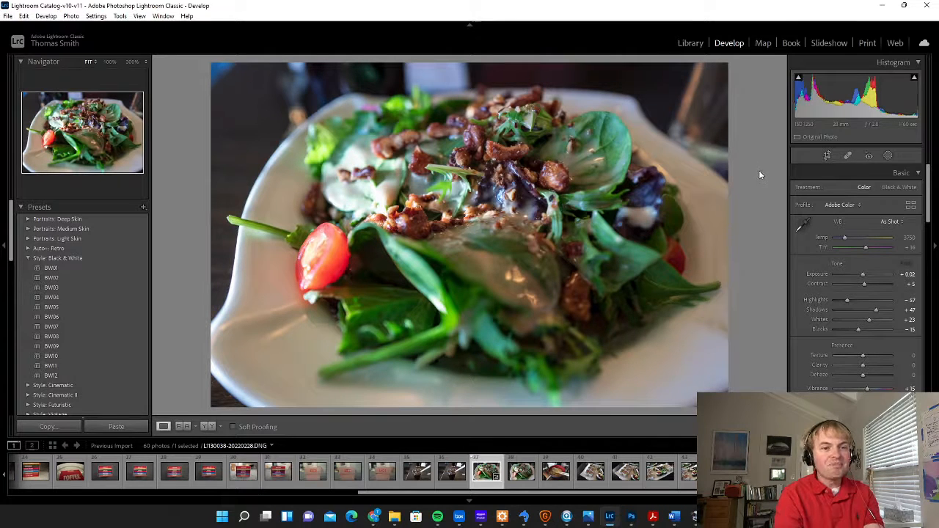
Try four-star and five-star ratings on the toned salad photo and clear its rating to 0
key("5")
key("4")
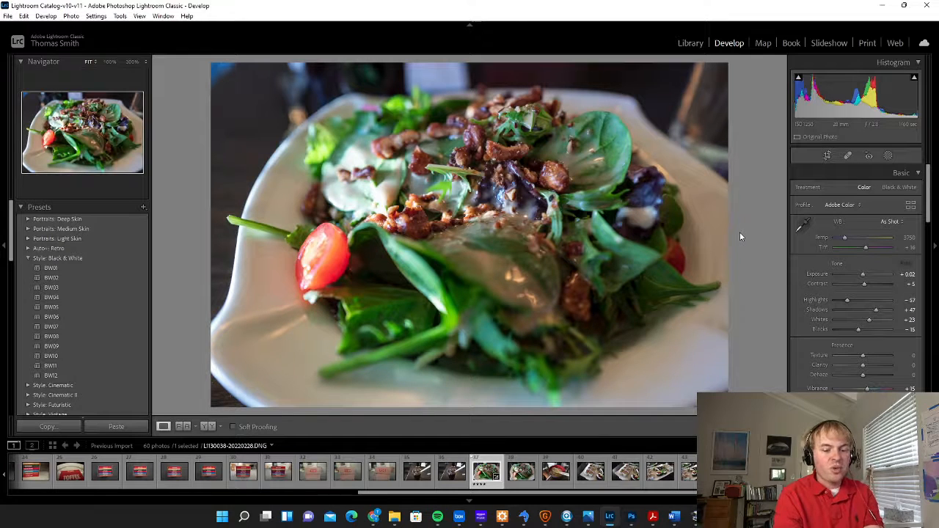
key("5")
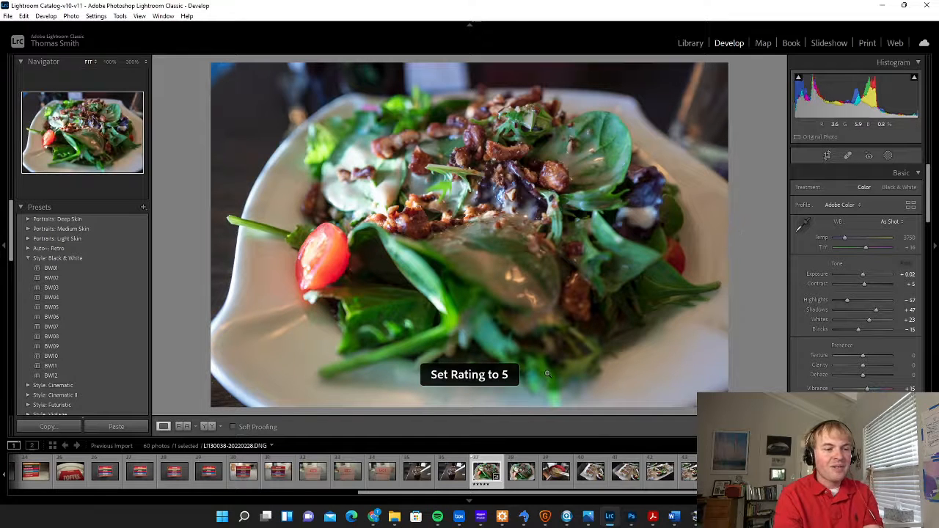
left_click(482, 490)
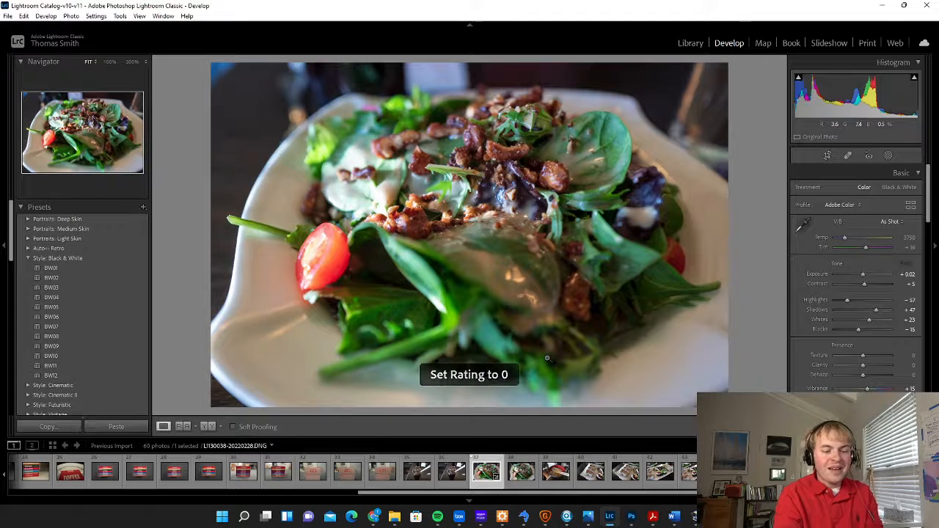
Mark the unrated salad photo L1130038 with the Pick flag
key("p")
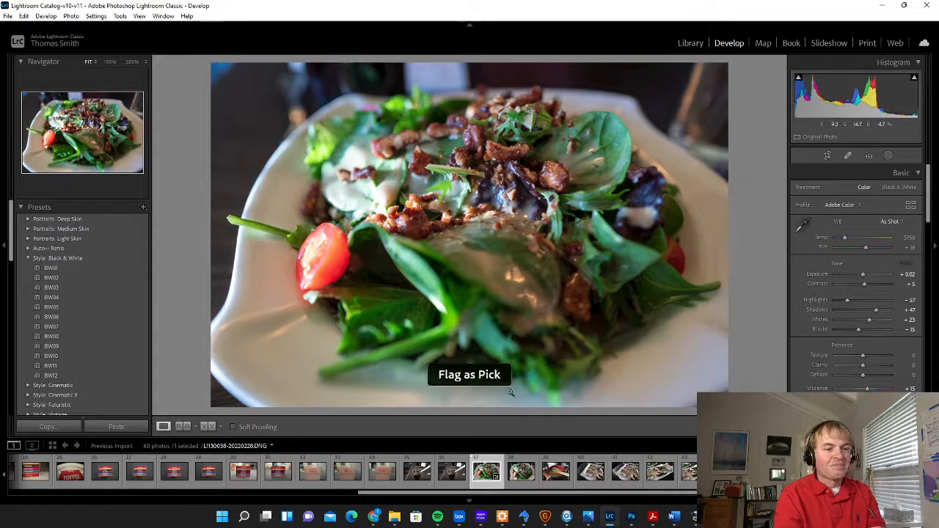